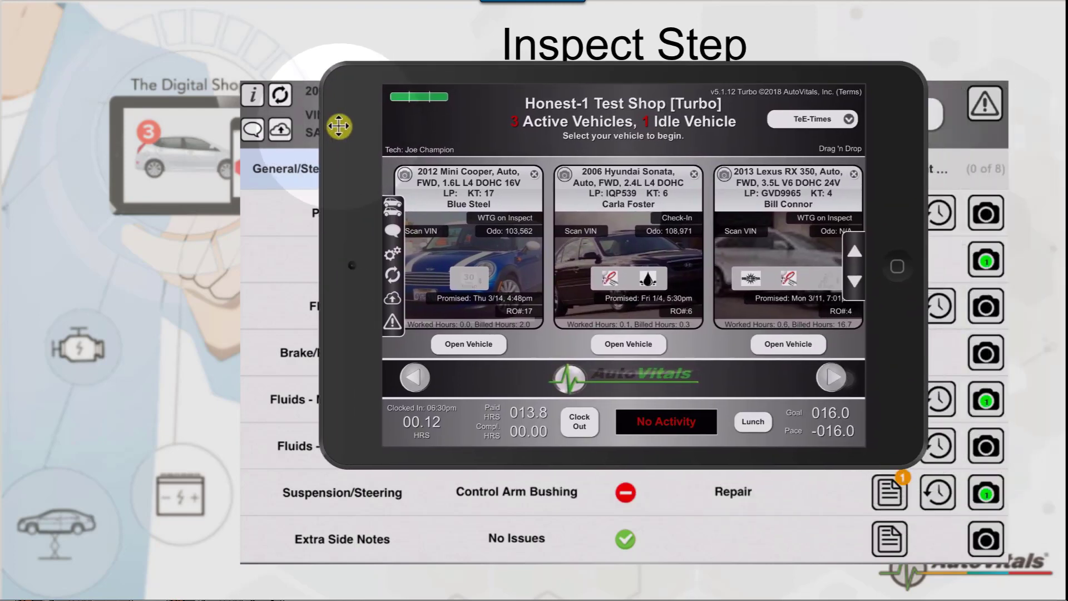
left_click_drag(339, 127, 936, 168)
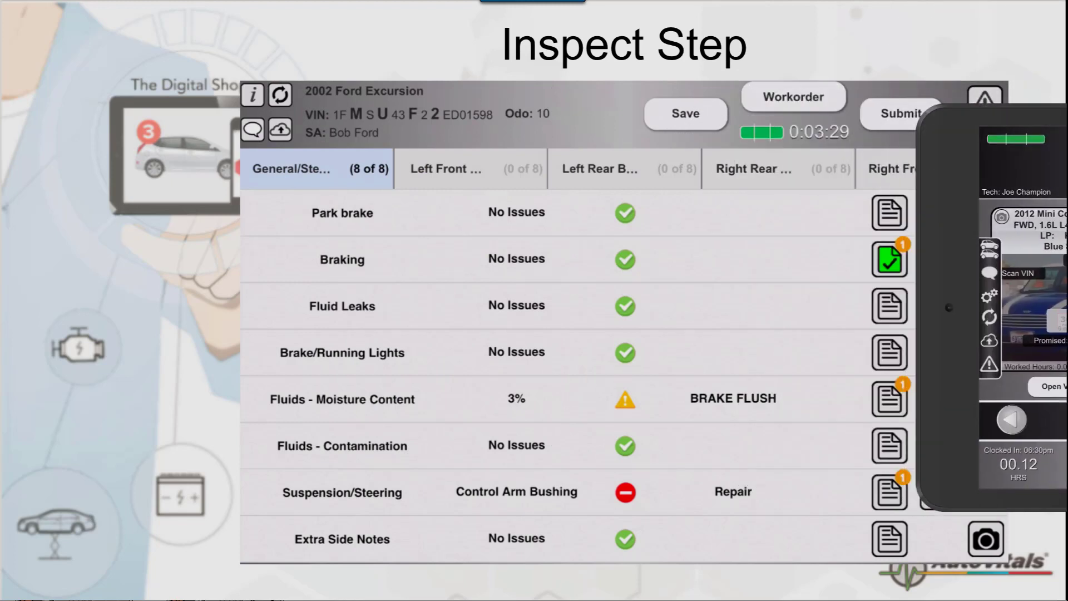
key("alt+Tab")
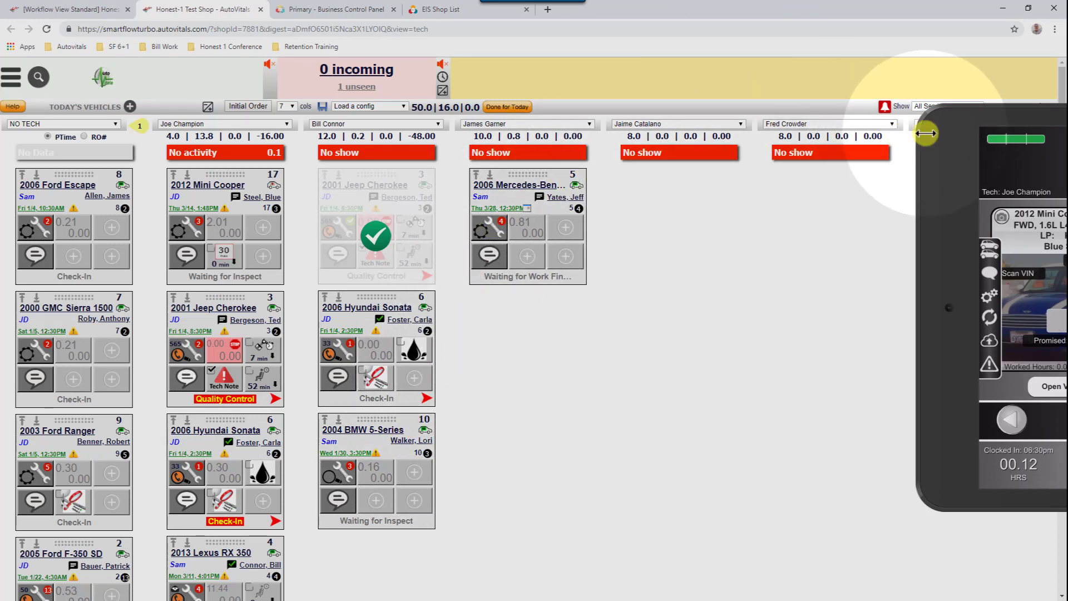
left_click_drag(948, 131, 422, 137)
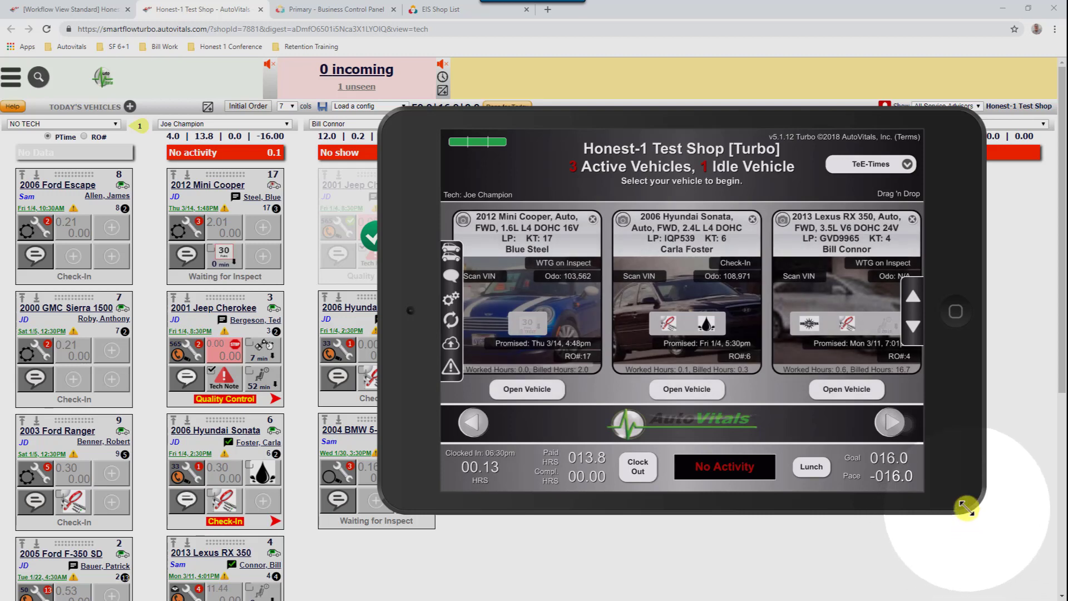
left_click_drag(972, 509, 1011, 558)
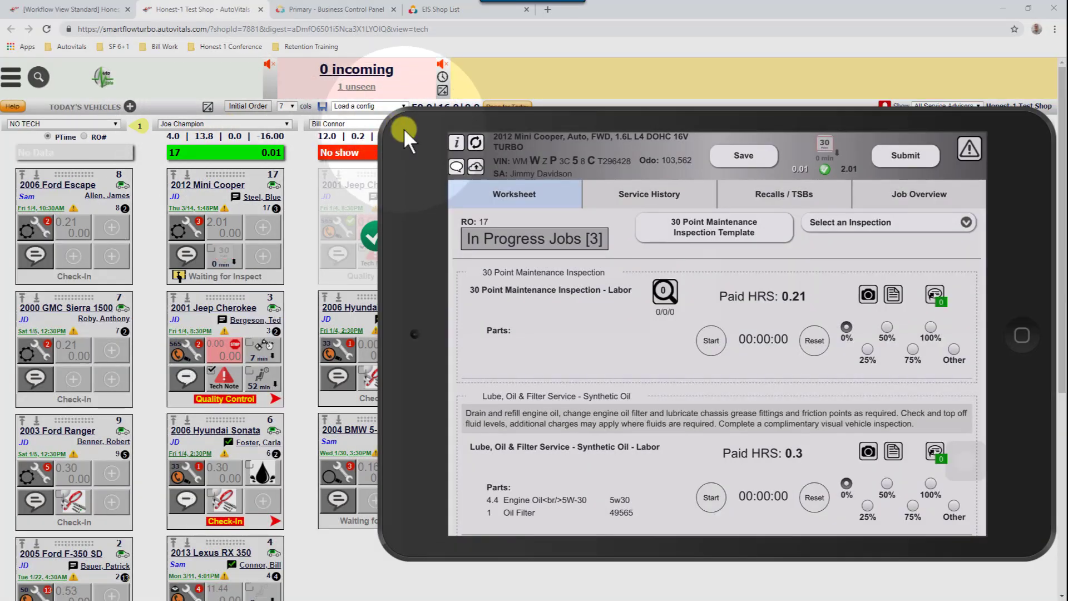
left_click_drag(404, 136, 404, 166)
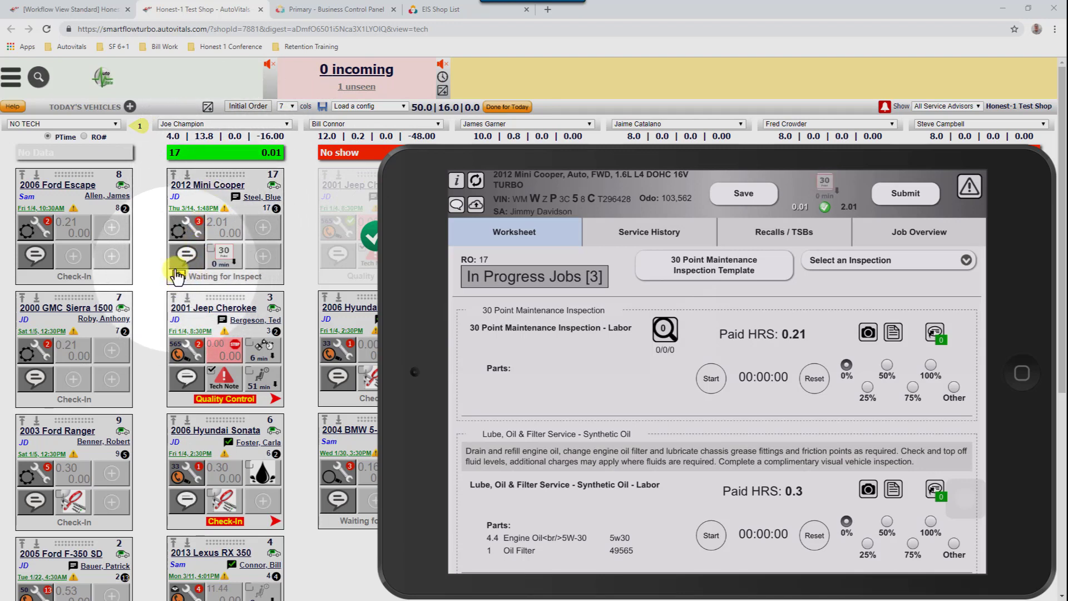
Review the 2012 Mini Cooper's clocked-on status, in-progress worksheet jobs and service history recommendations.
mouse_move(176, 276)
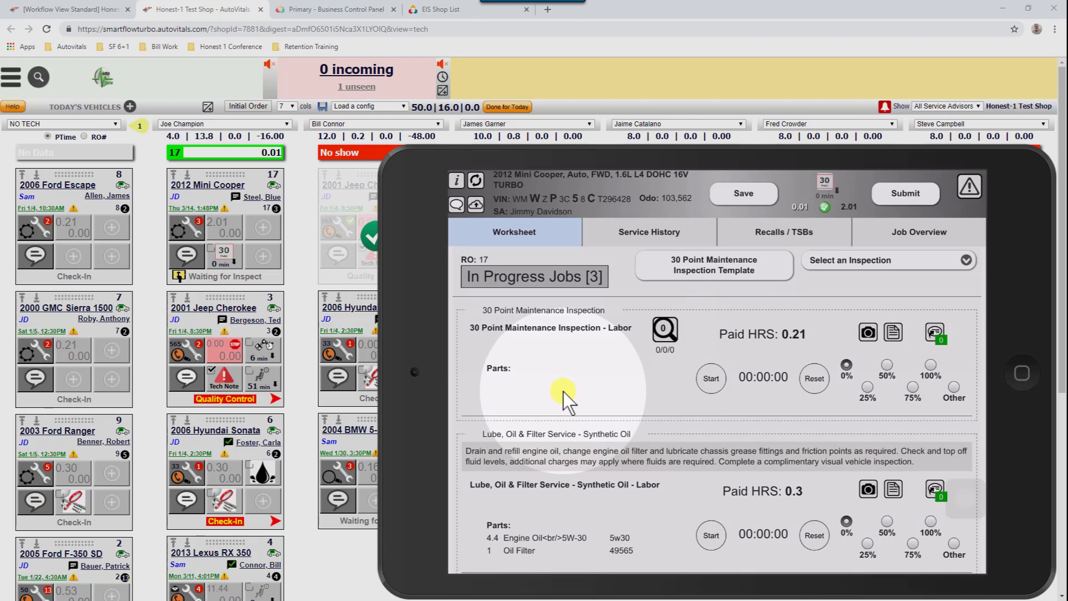
scroll(563, 392, "down", 2)
scroll(562, 391, "down", 2)
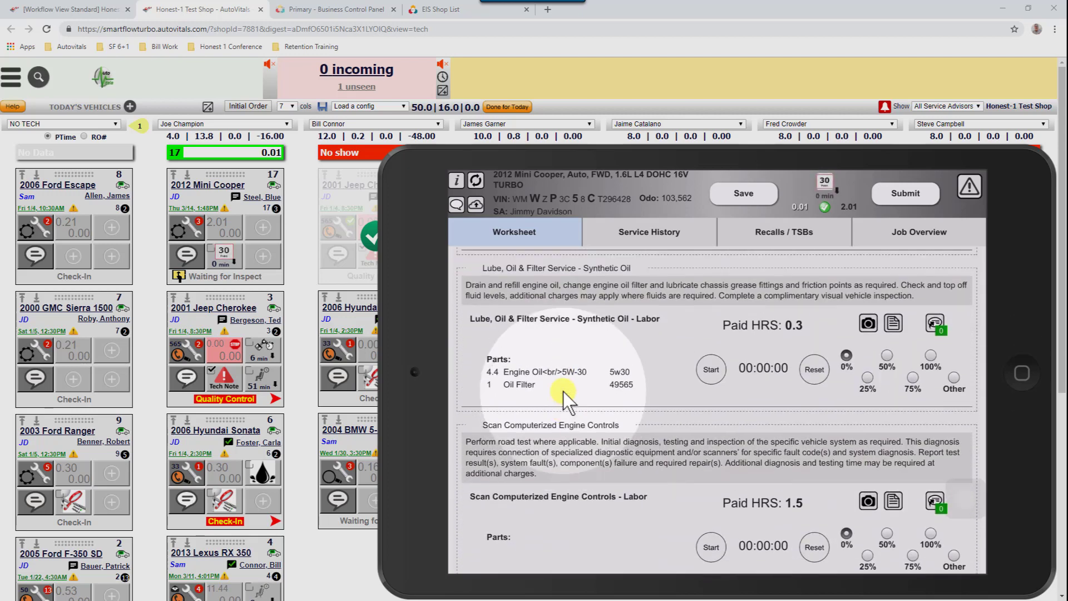
scroll(562, 391, "up", 4)
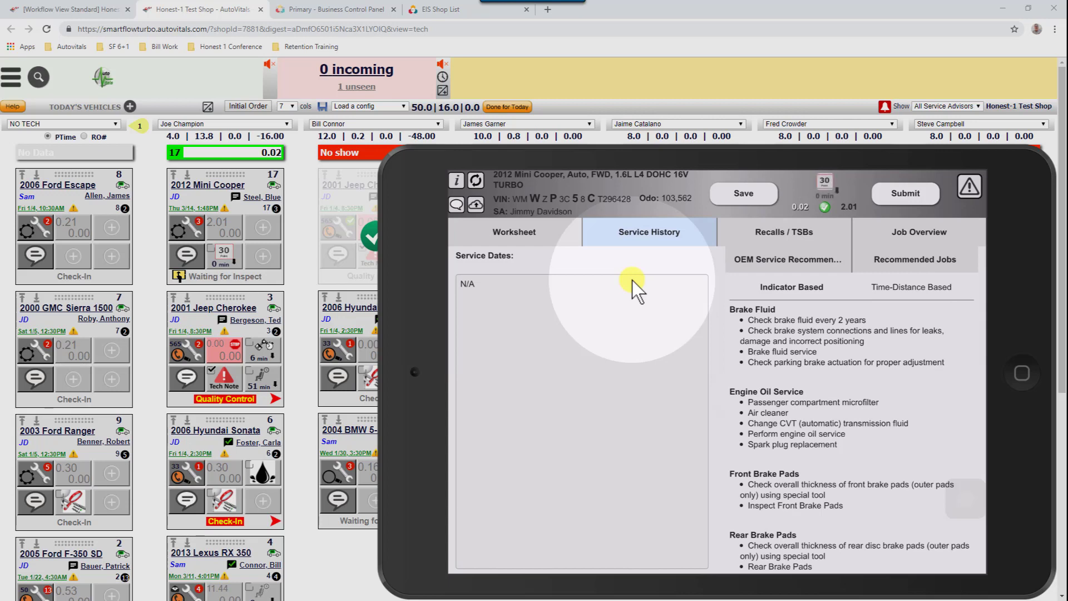
left_click(792, 349)
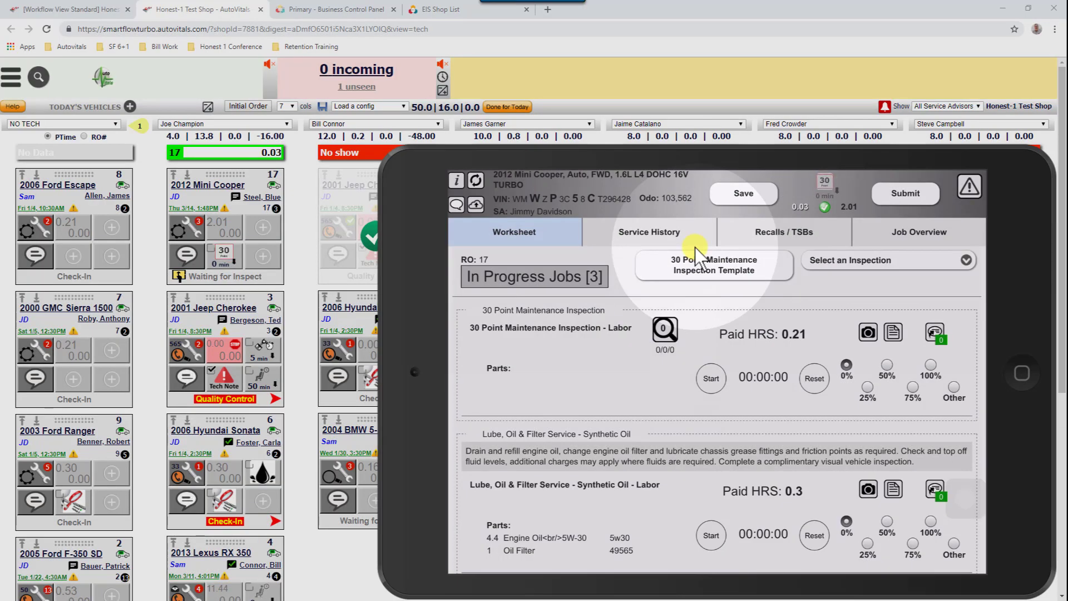
Open the 30 Point Maintenance inspection and mark the exterior lights, horn(s), wiper and windshield washers as No Issues.
left_click(695, 248)
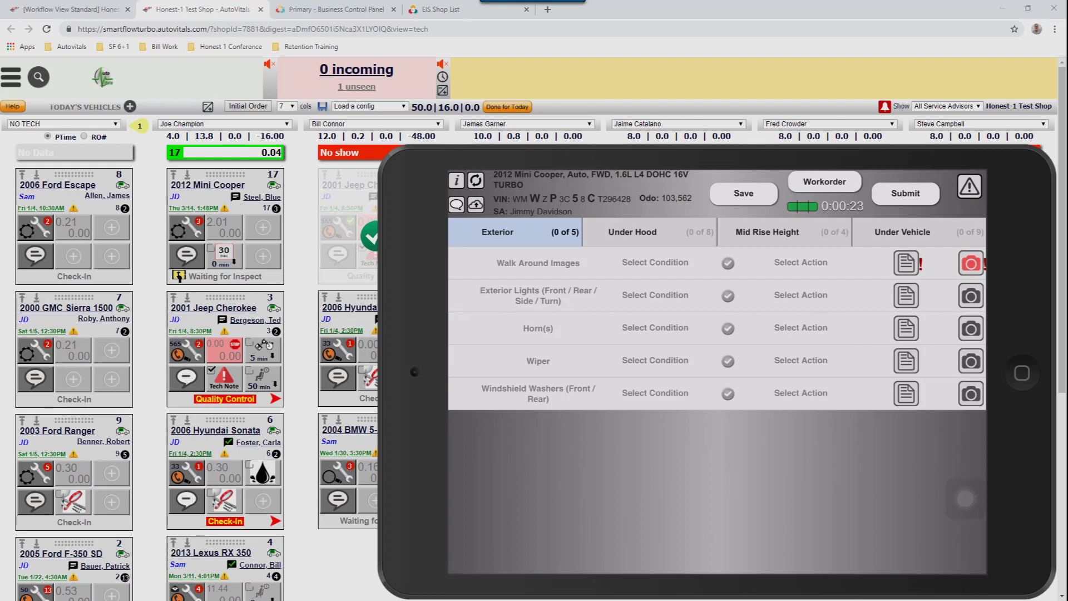
left_click(727, 296)
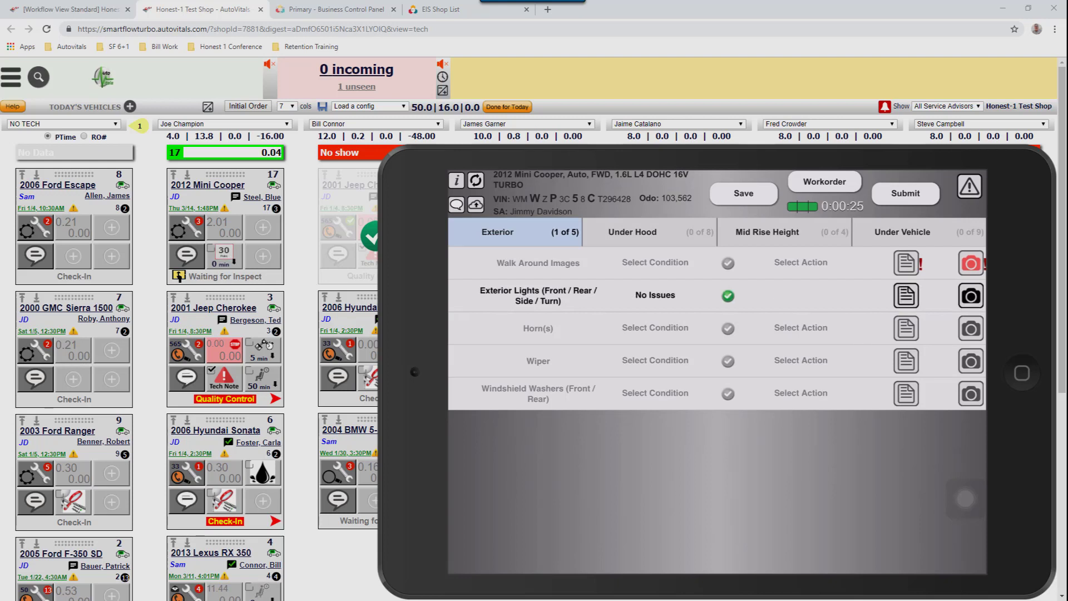
left_click(728, 328)
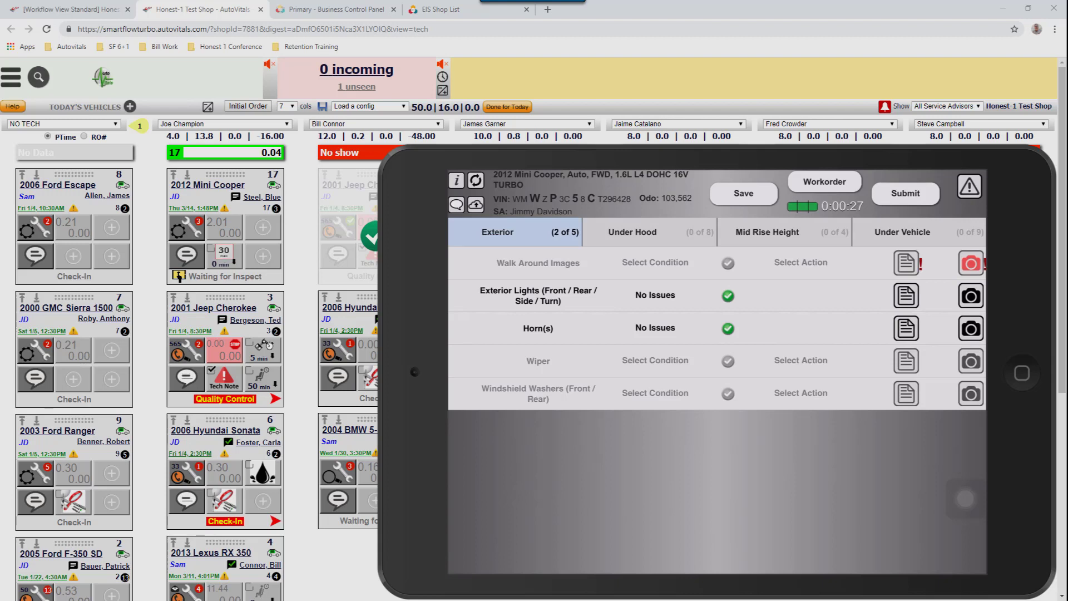
left_click(727, 361)
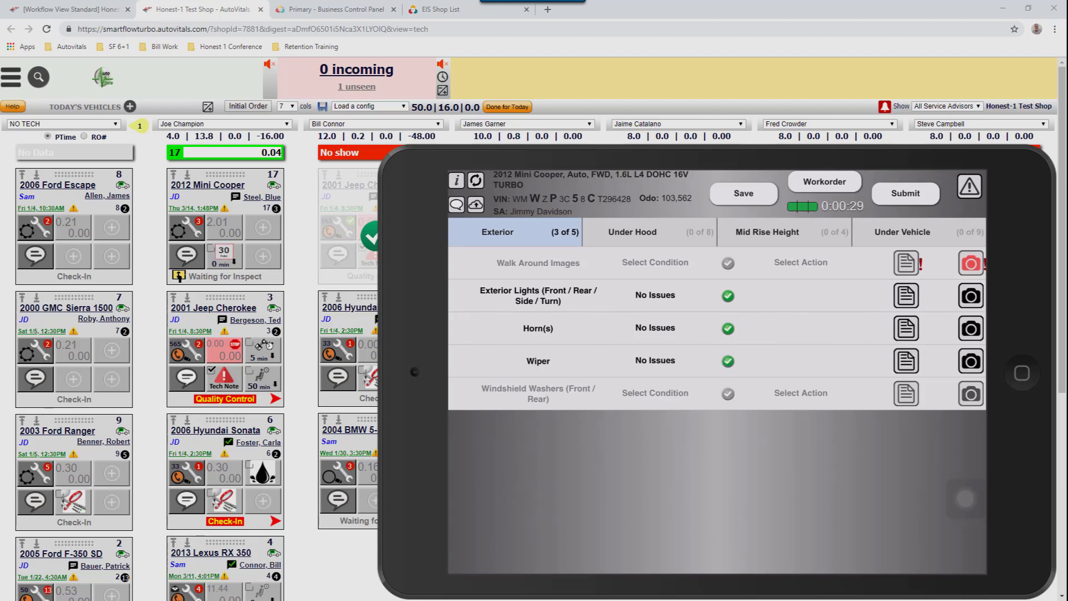
left_click(727, 394)
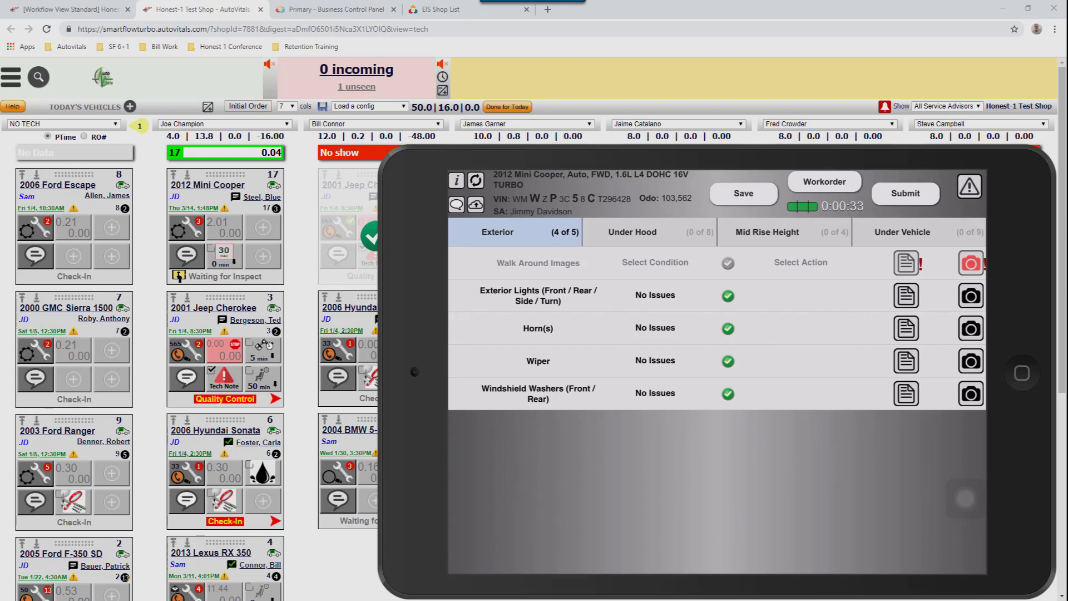
In the Under Hood section, record Serpentine Belt Fraying for the drive belt with Serpentine Belt(s) as the recommended action.
left_click(649, 232)
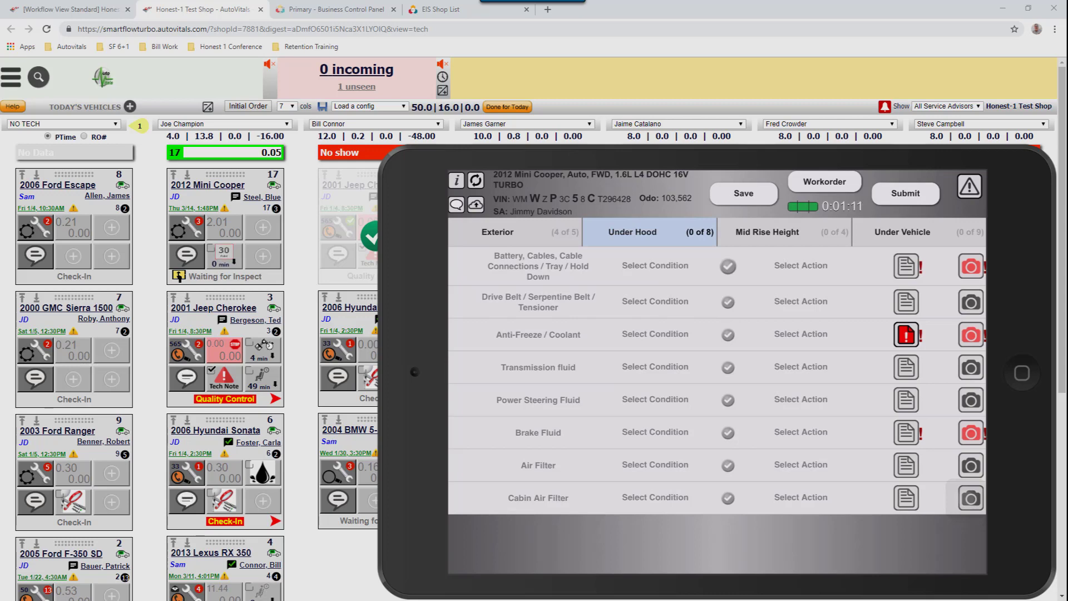
left_click(655, 301)
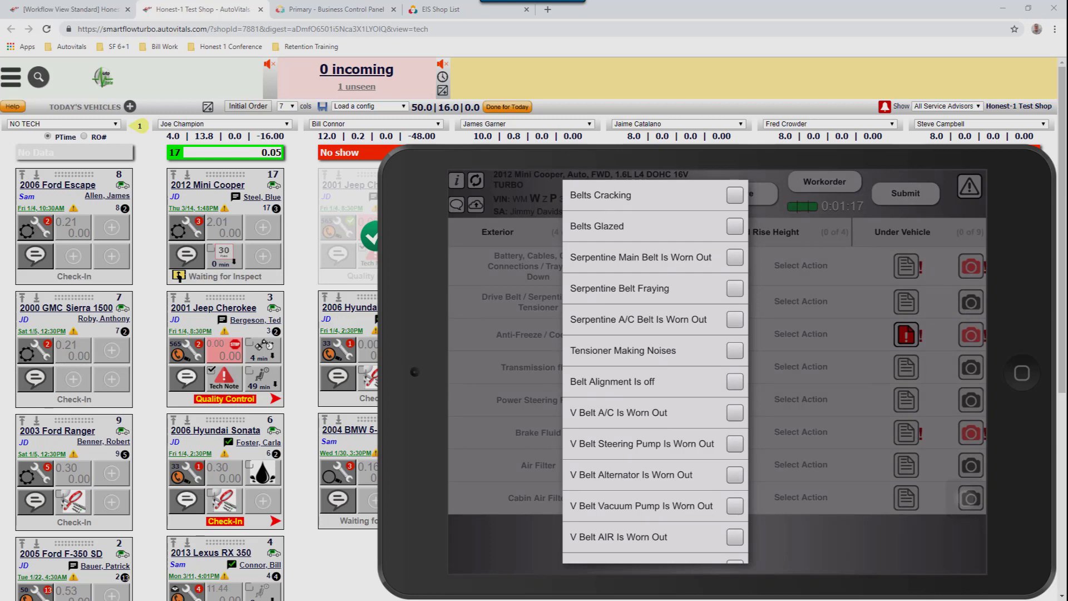
left_click(734, 288)
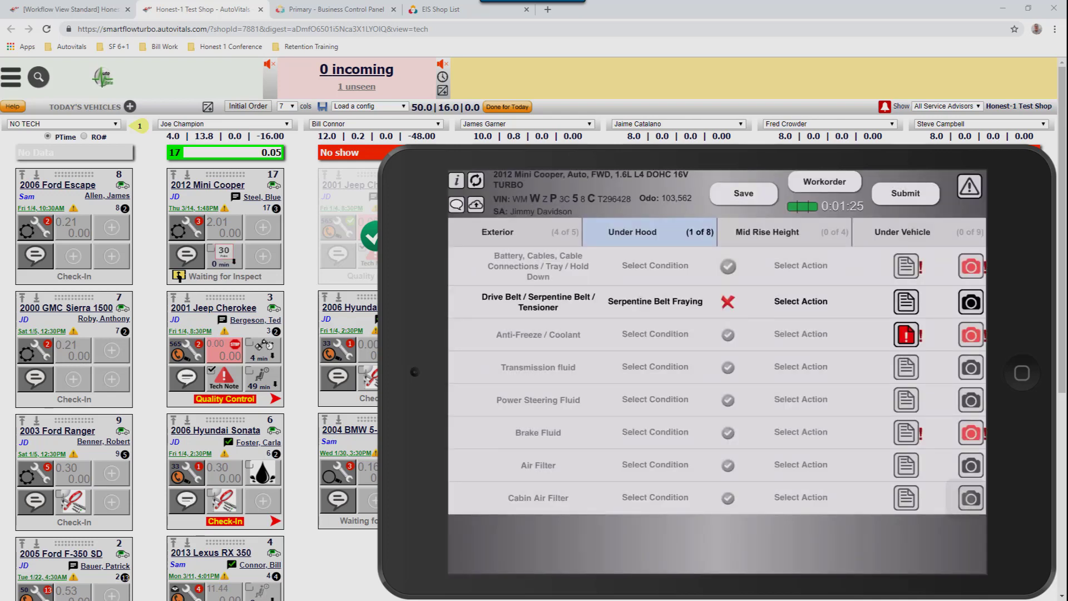
left_click(801, 301)
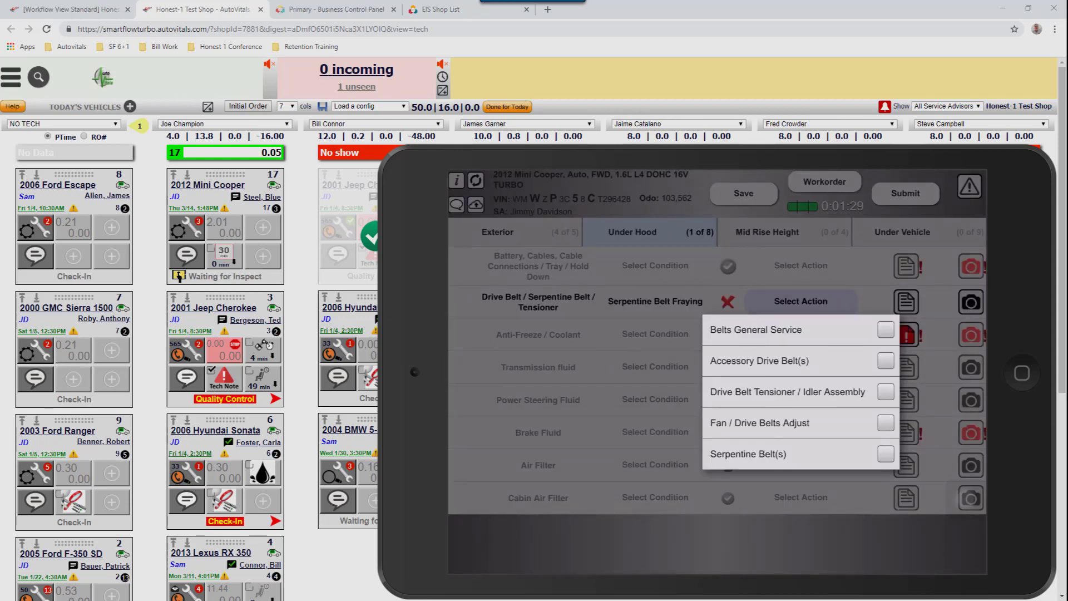
left_click(886, 454)
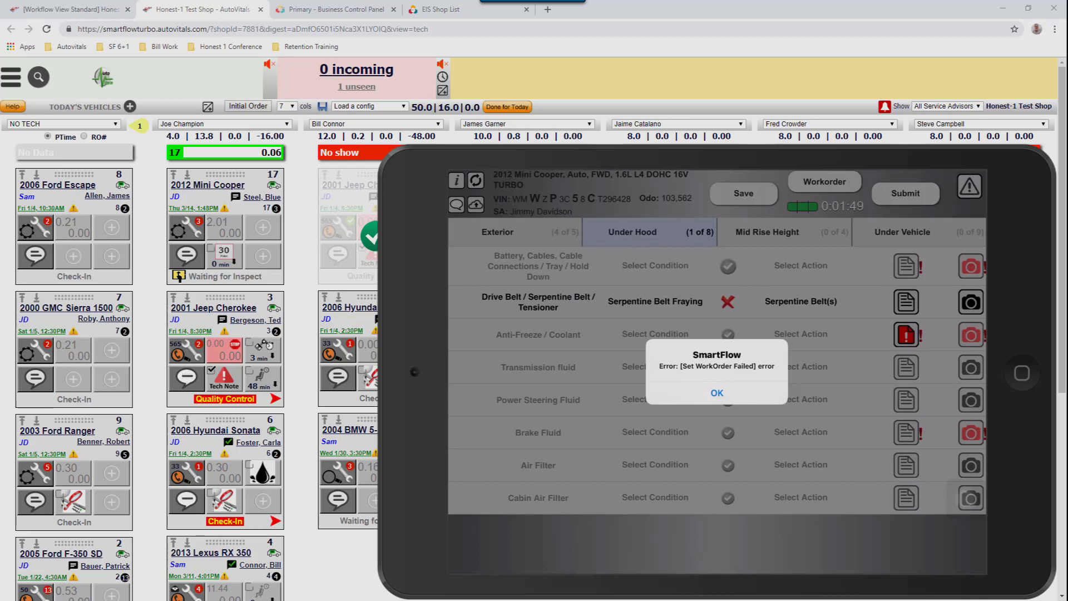
left_click(716, 393)
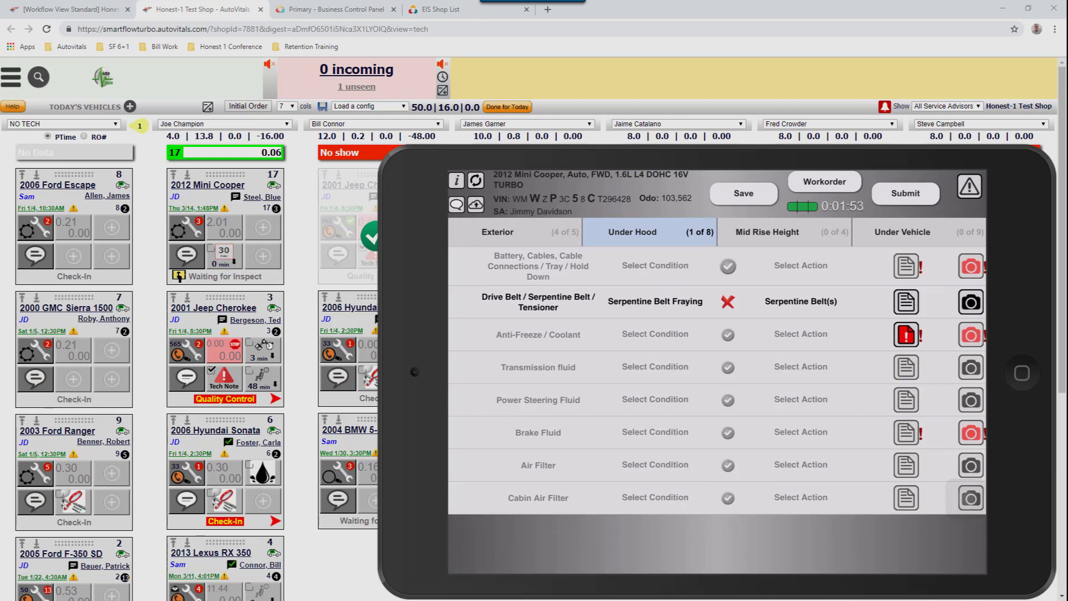
Photograph the drive belt and annotate the picture with a rotated red arrow at the belt and a note.
left_click(970, 302)
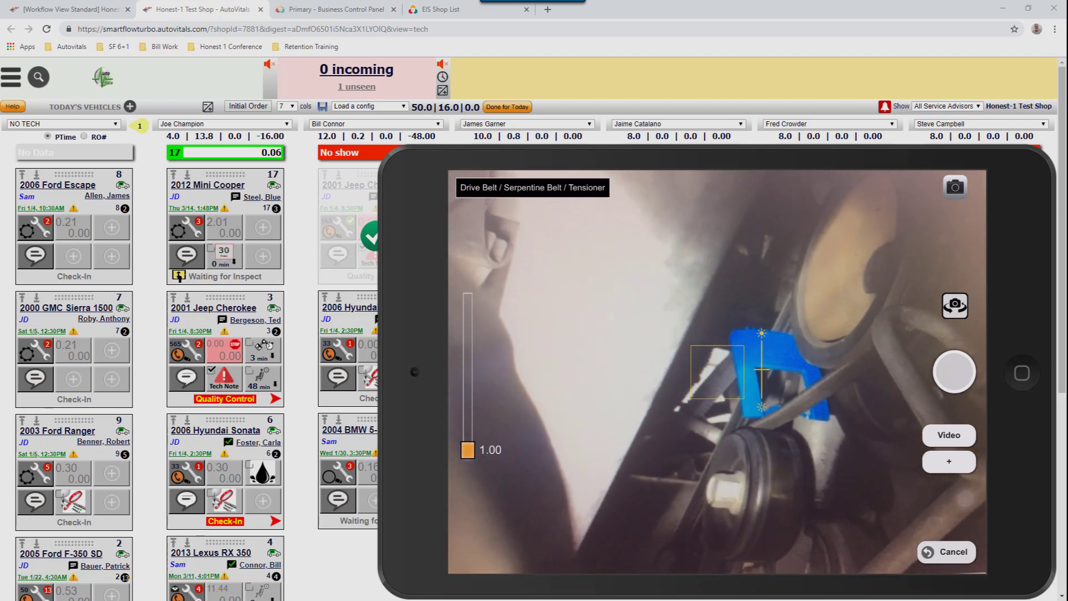
left_click(954, 371)
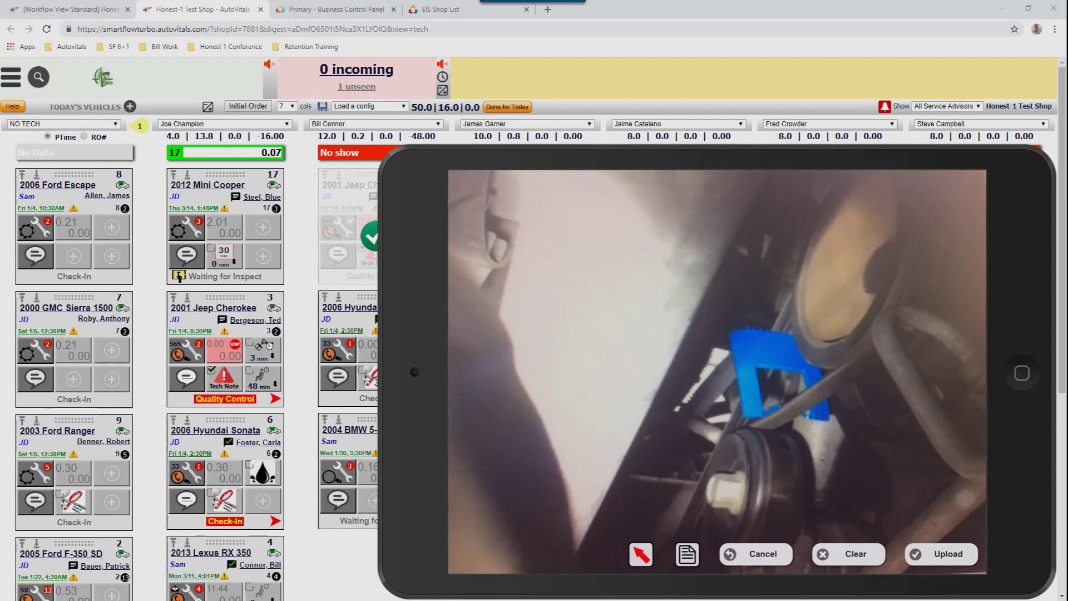
left_click(641, 554)
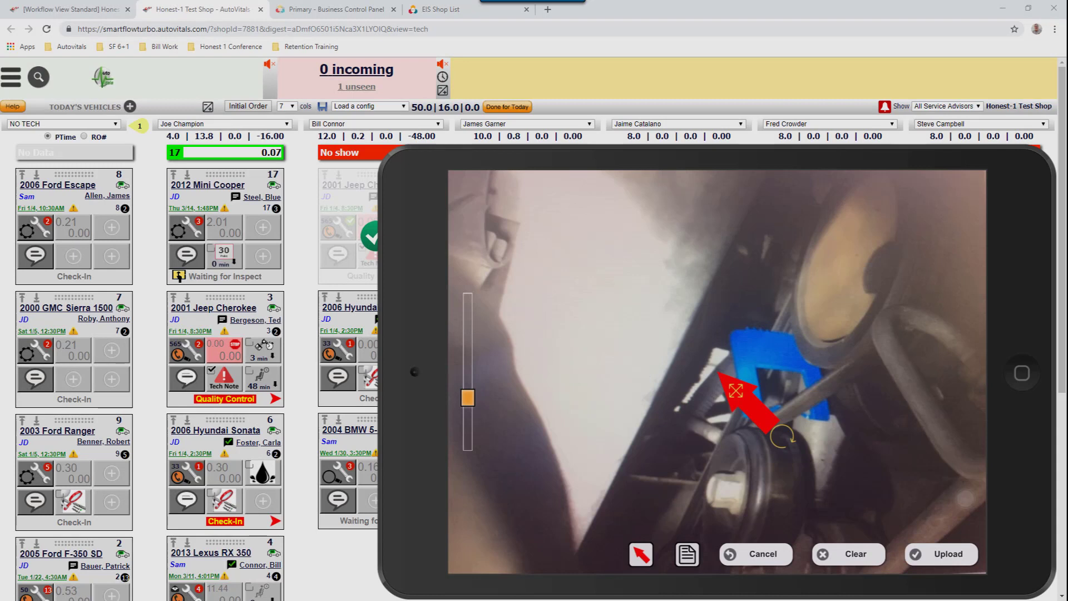
mouse_move(735, 390)
left_mouse_down()
mouse_move(820, 411)
mouse_move(798, 350)
left_mouse_up()
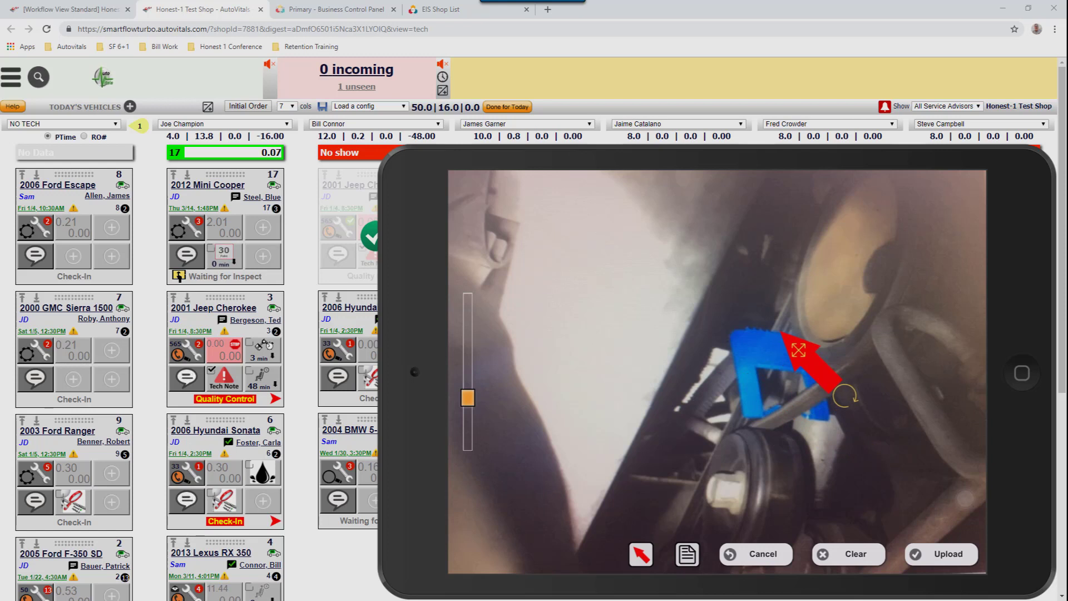
left_click_drag(844, 396, 868, 351)
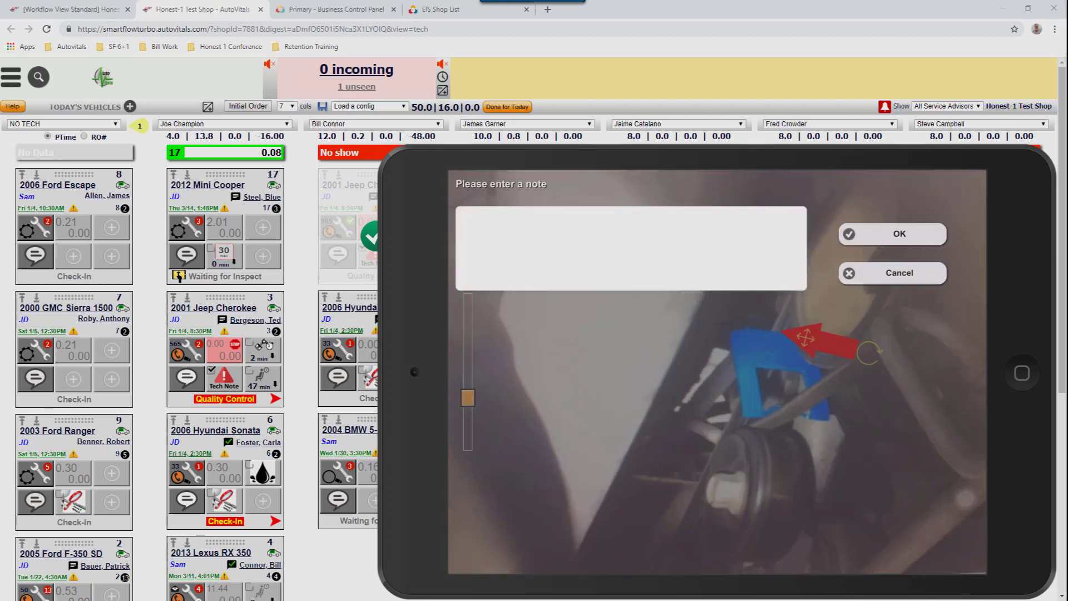
left_click(466, 220)
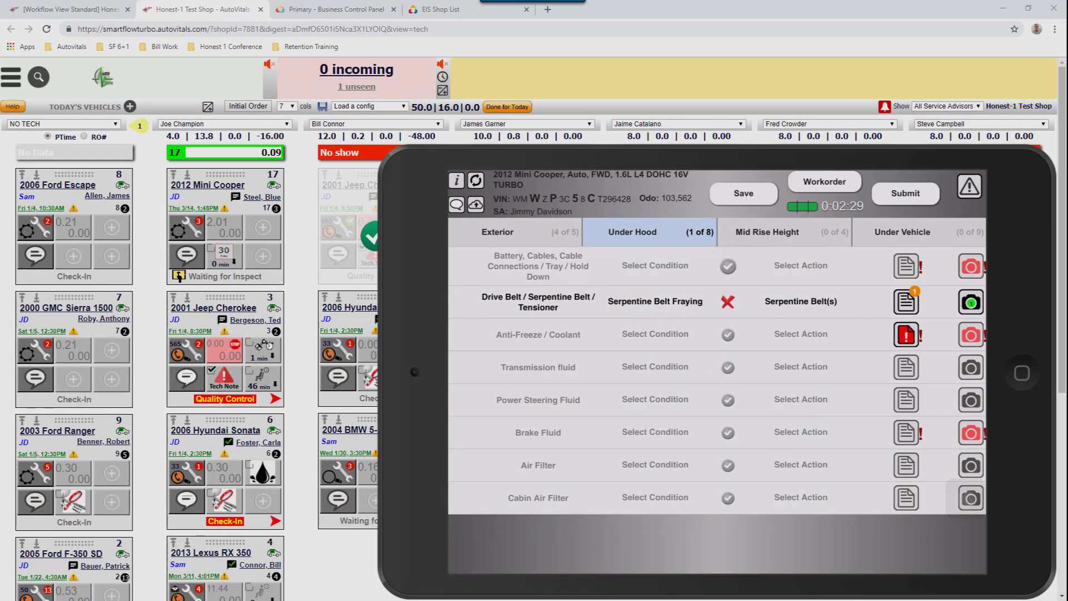
Dictate a drive belt shop note covering serpentine belt replacement, 130 amp alternator and estimated labor time 1.2 hours, plus a customer note.
left_click(906, 301)
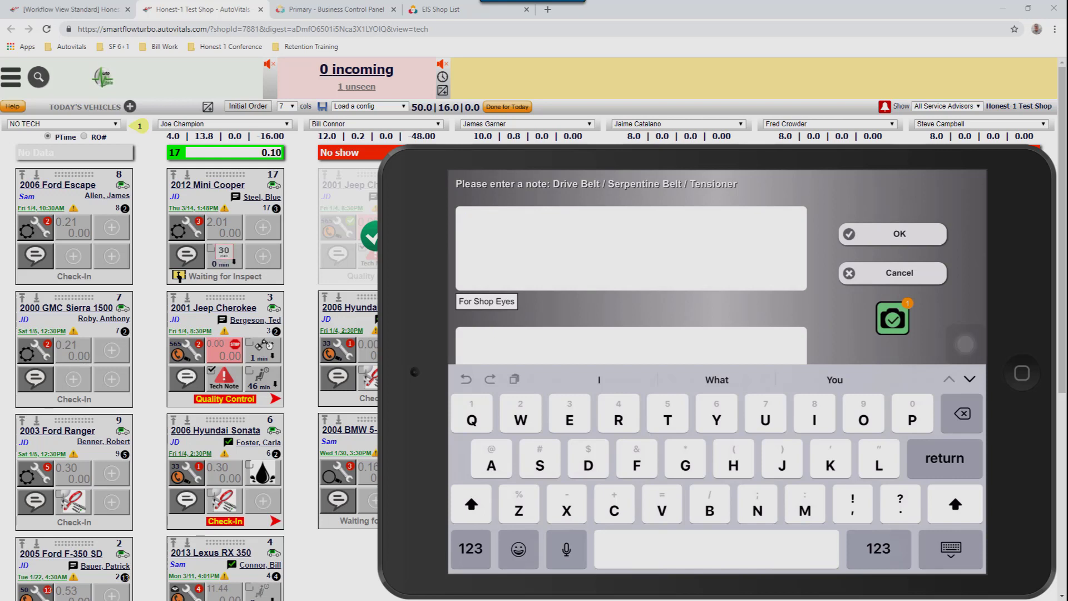
left_click(892, 318)
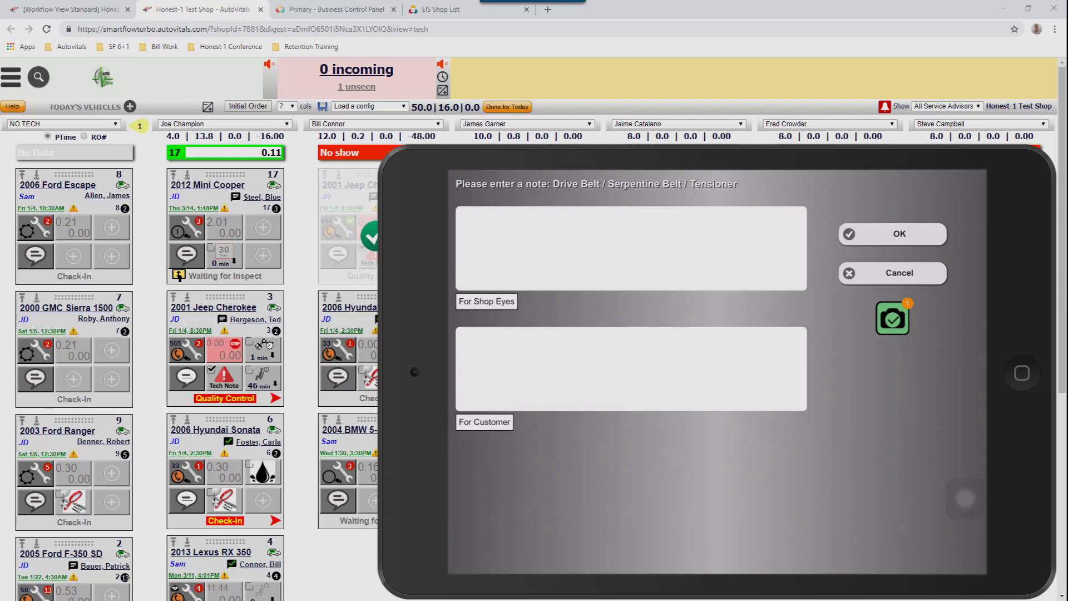
left_click(630, 248)
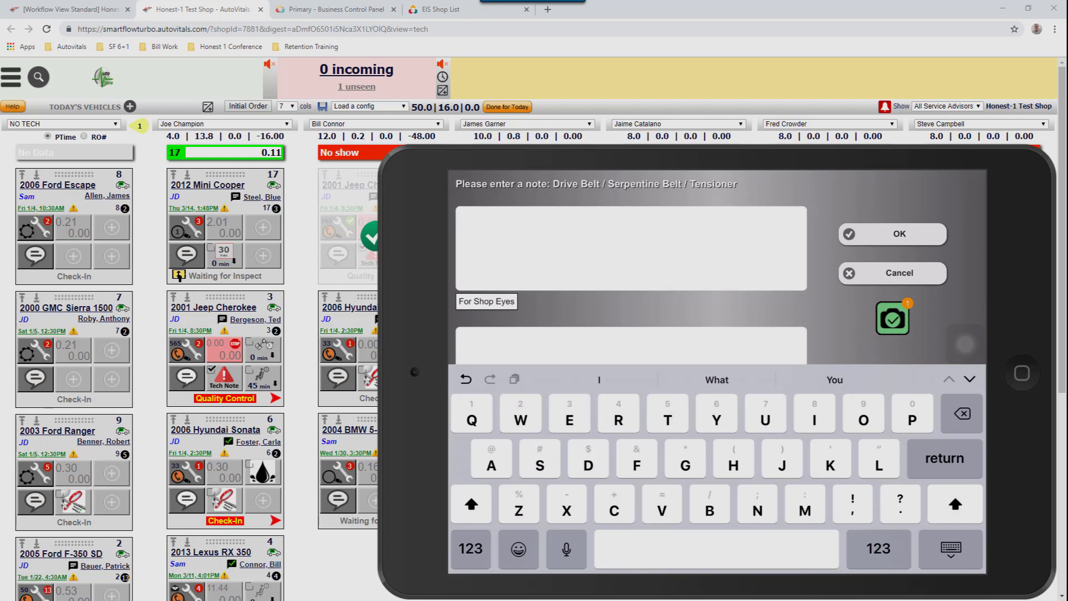
left_click(566, 549)
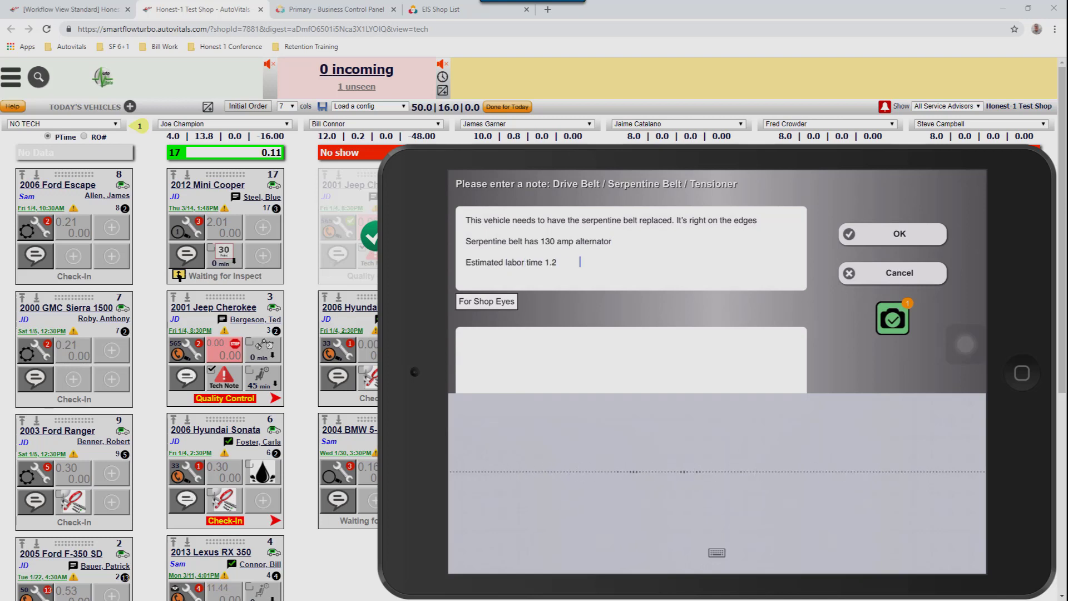
left_click(716, 552)
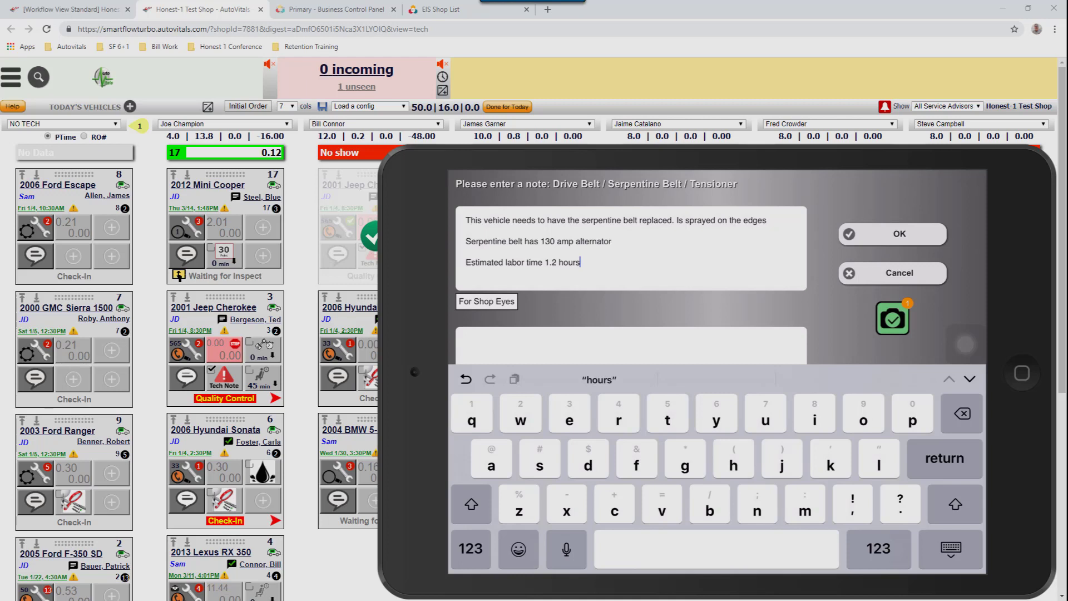
scroll(631, 267, "down", 1)
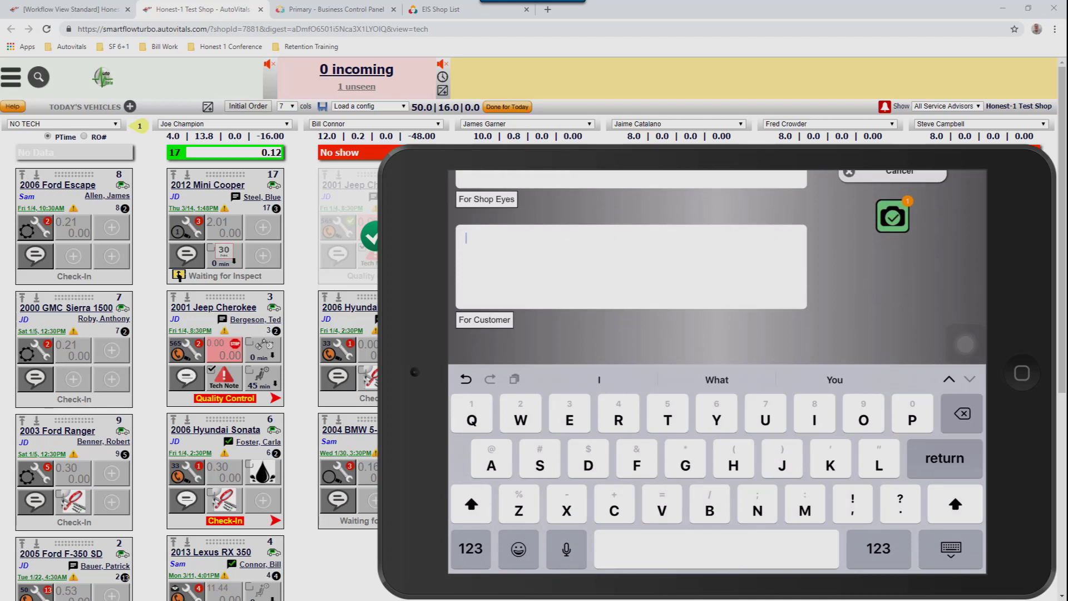
left_click(566, 549)
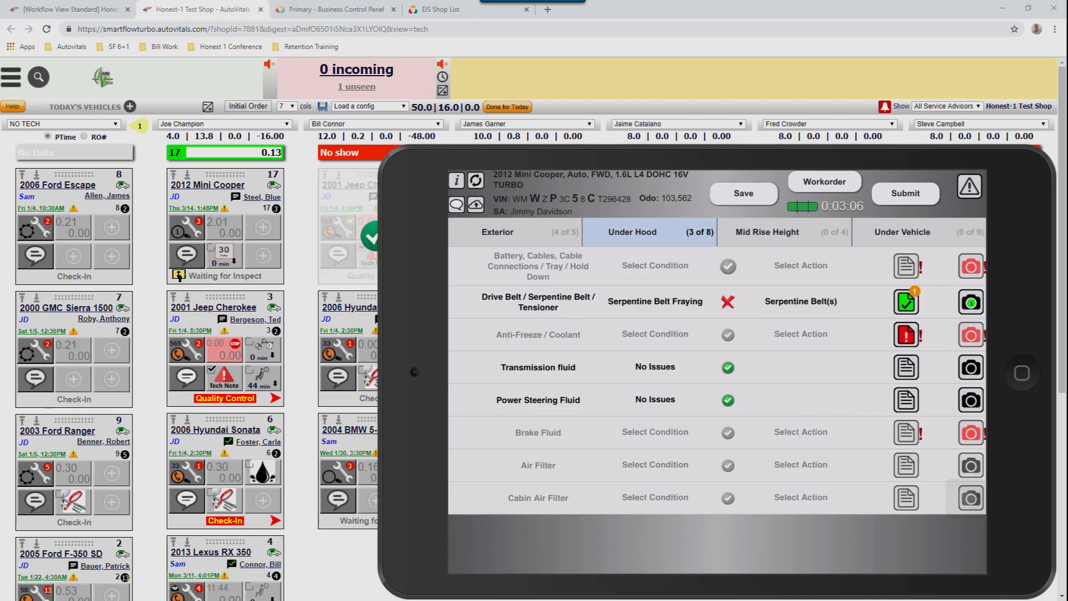
Set the Anti-Freeze / Coolant condition to Fails Protection Level Testing.
left_click(655, 334)
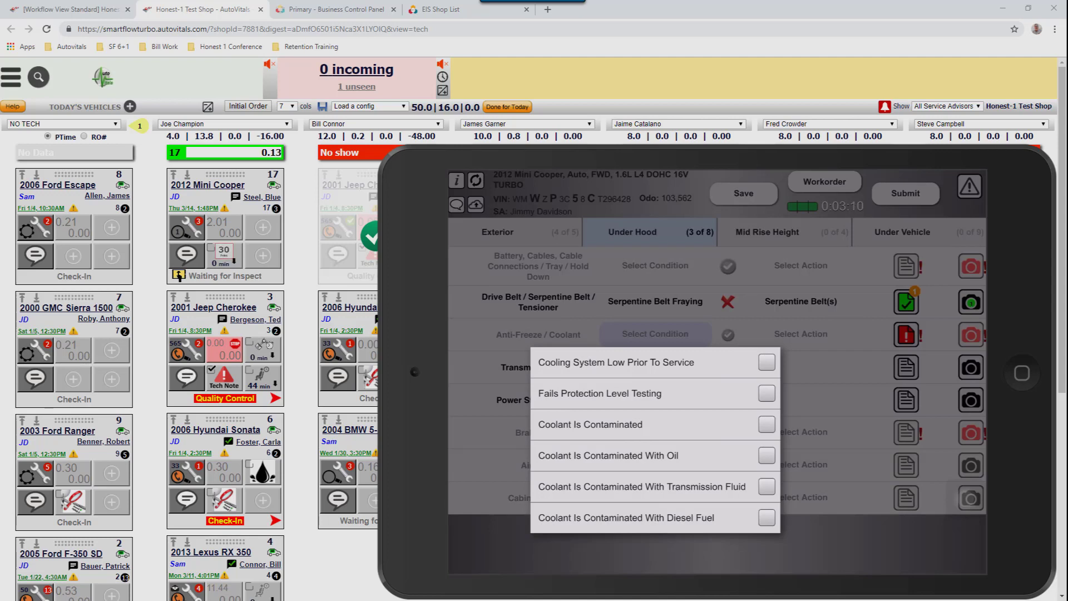
left_click(766, 393)
left_click(862, 383)
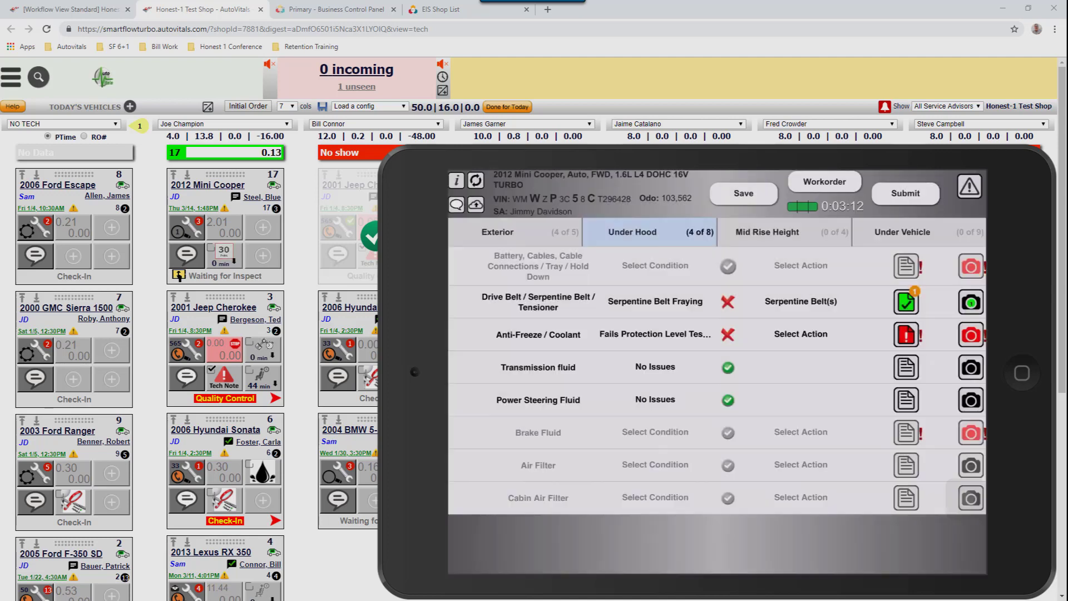
Set the Anti-Freeze / Coolant recommended action to Cooling System Fluid Exchange.
left_click(800, 334)
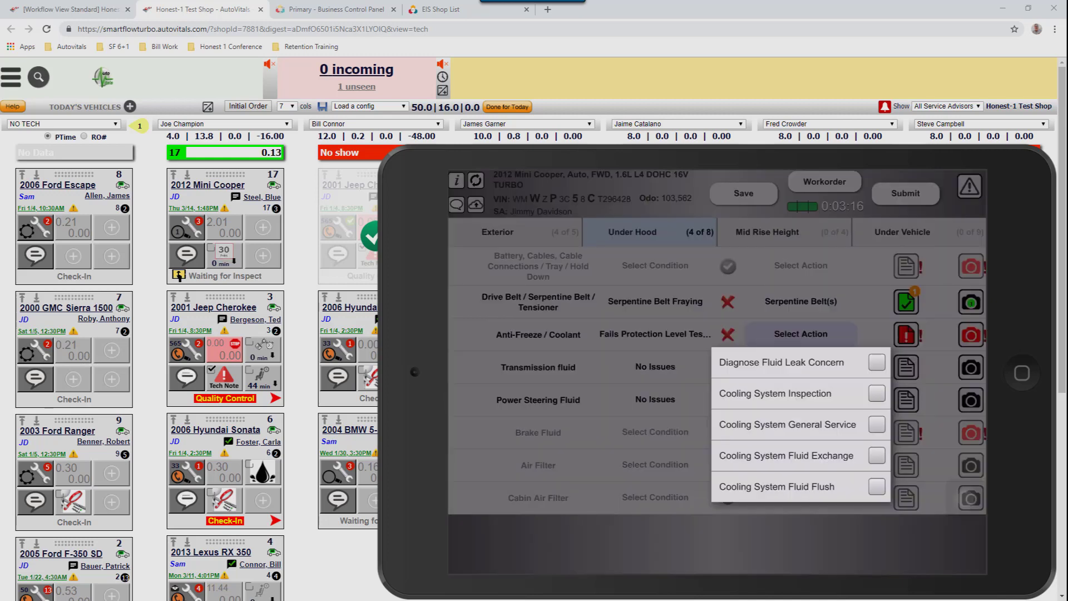
left_click(877, 456)
left_click(717, 544)
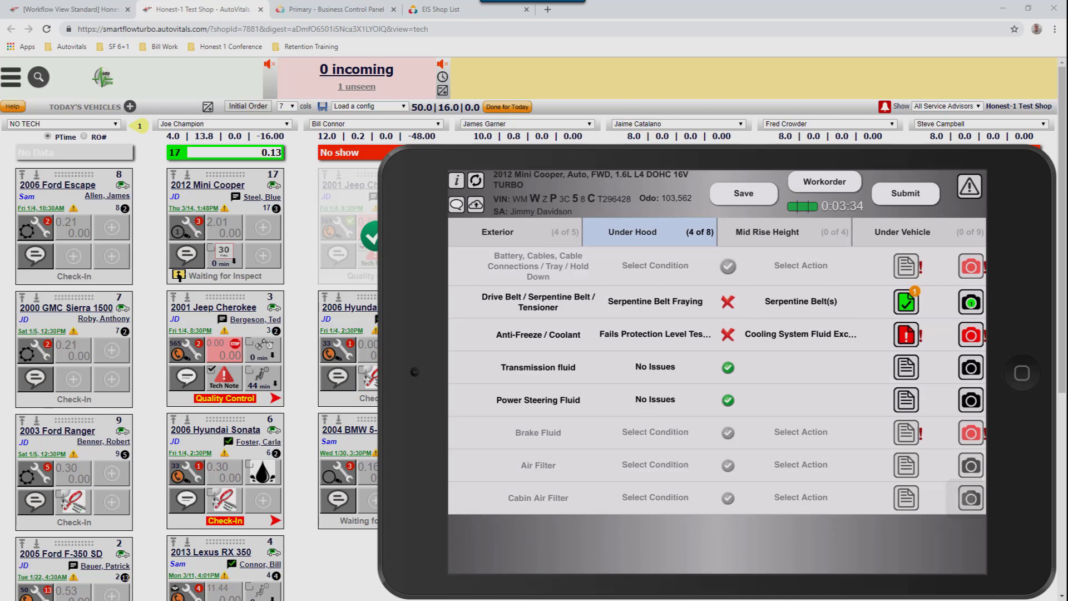
Photograph the coolant reservoir for Anti-Freeze / Coolant, point the red arrow at its lower part, and dictate a note for the picture.
left_click(971, 335)
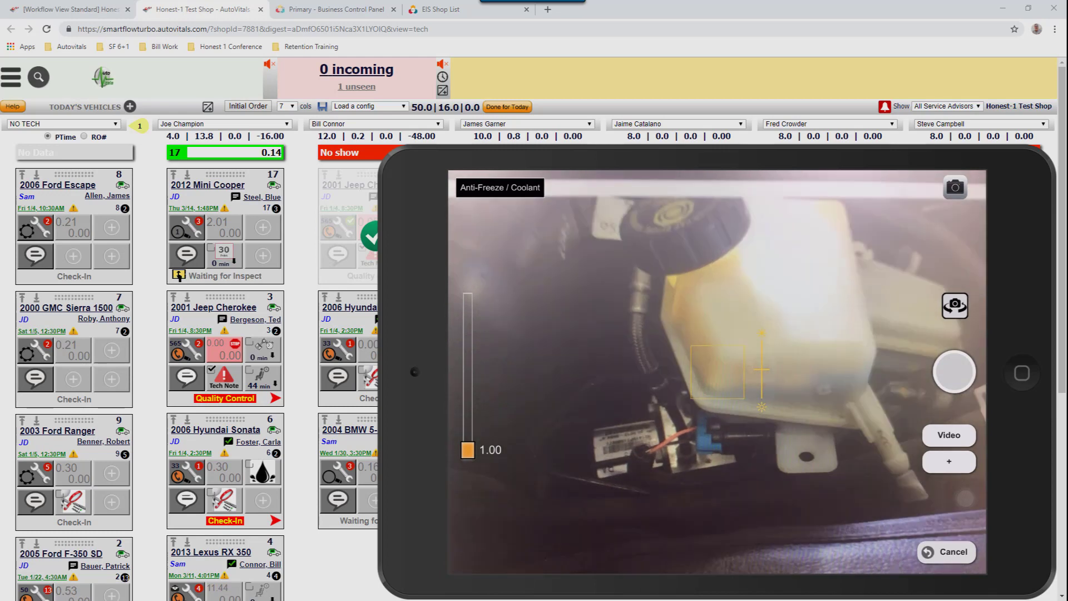
left_click(953, 371)
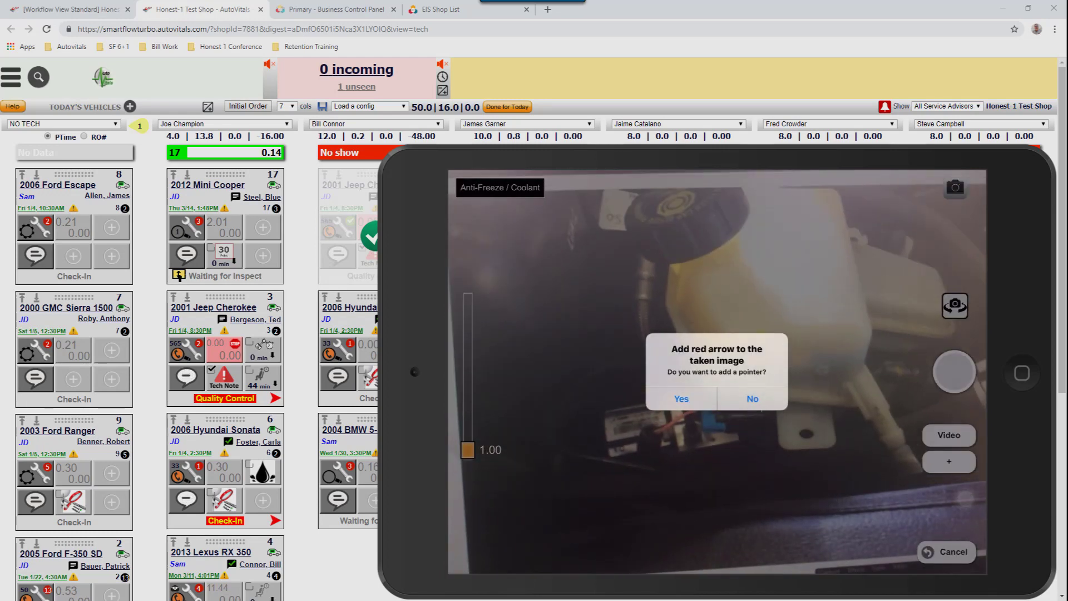
left_click(681, 399)
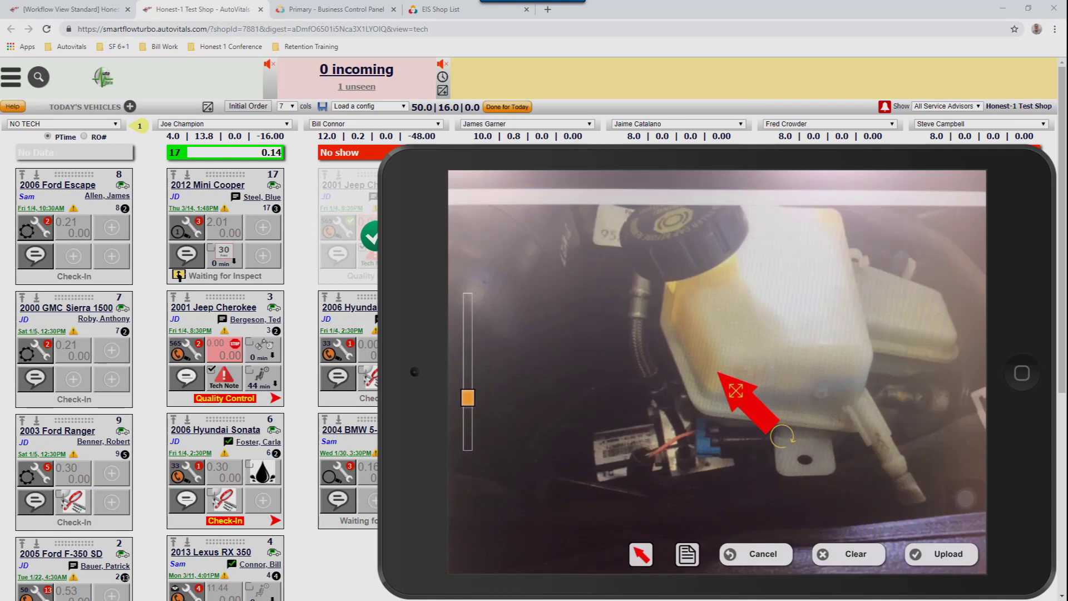
left_click_drag(736, 390, 761, 407)
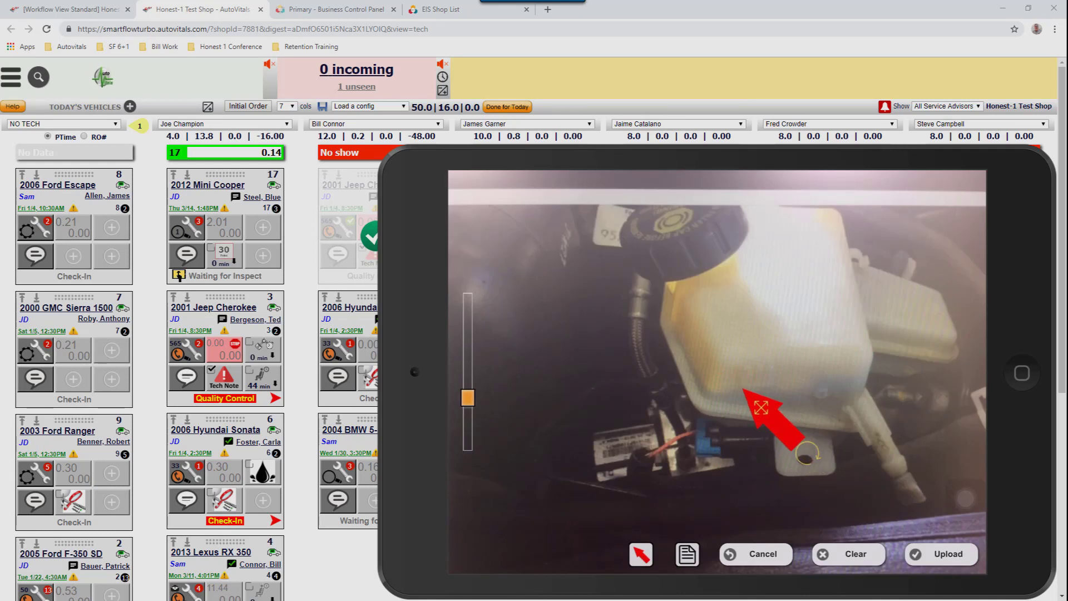
left_click(688, 554)
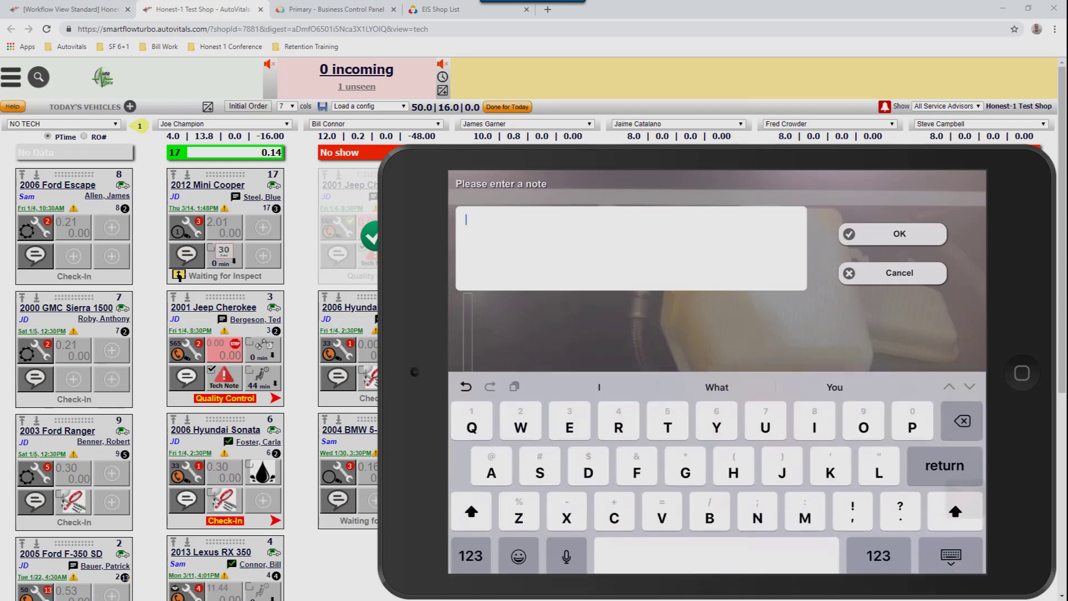
left_click(566, 556)
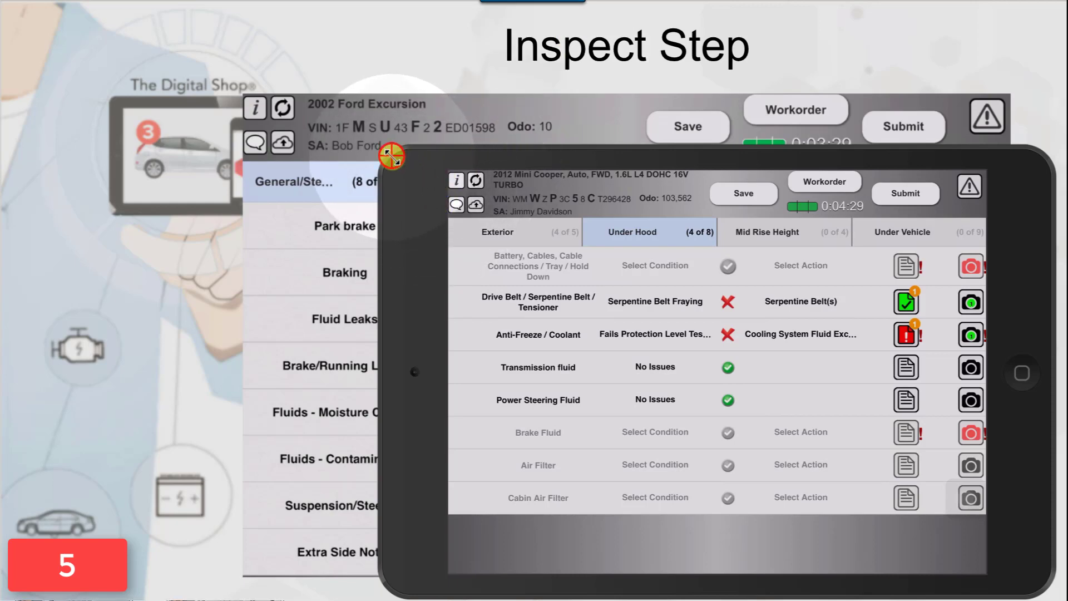
left_click_drag(392, 157, 937, 288)
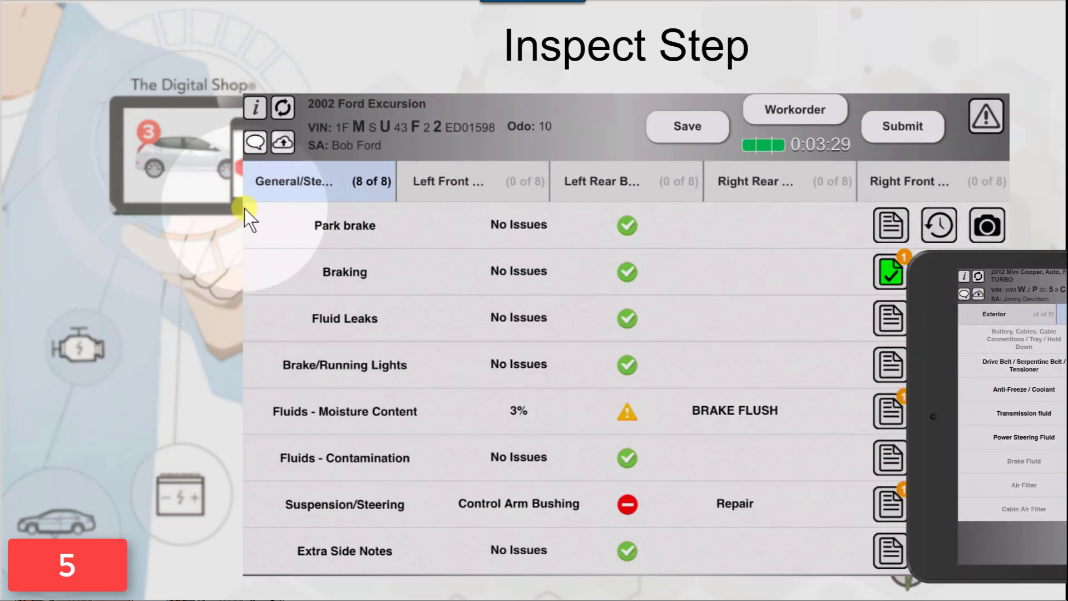